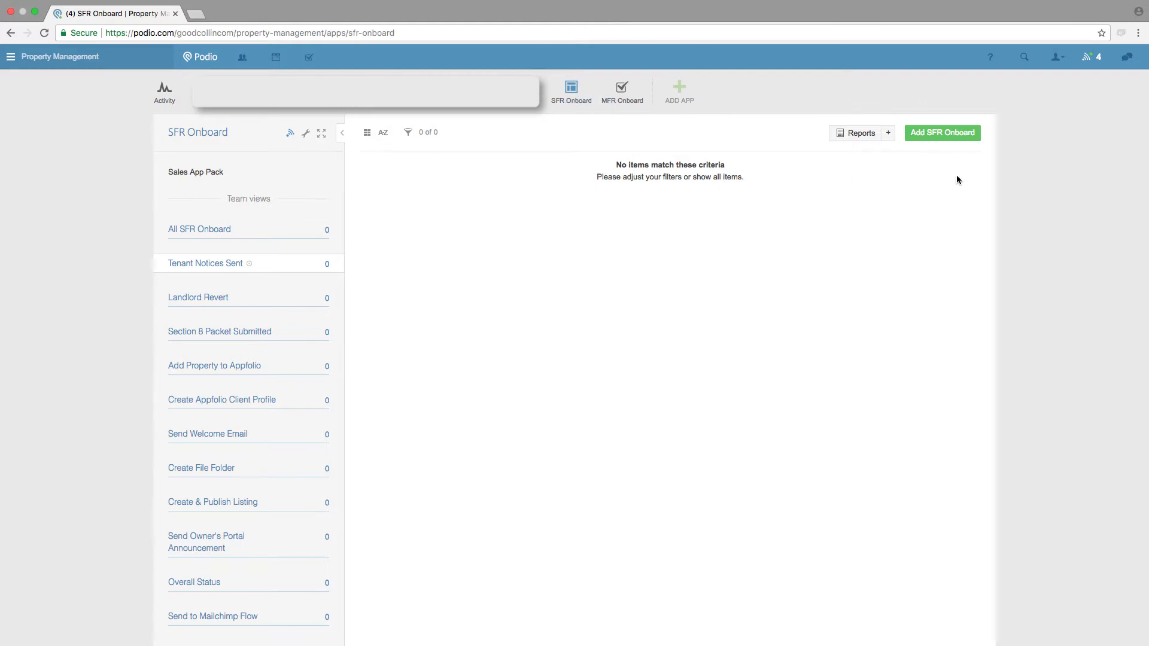
# Step: Start a new SFR Onboard item and set its Management Start Date to 02/04/2018
pyautogui.click(953, 134)
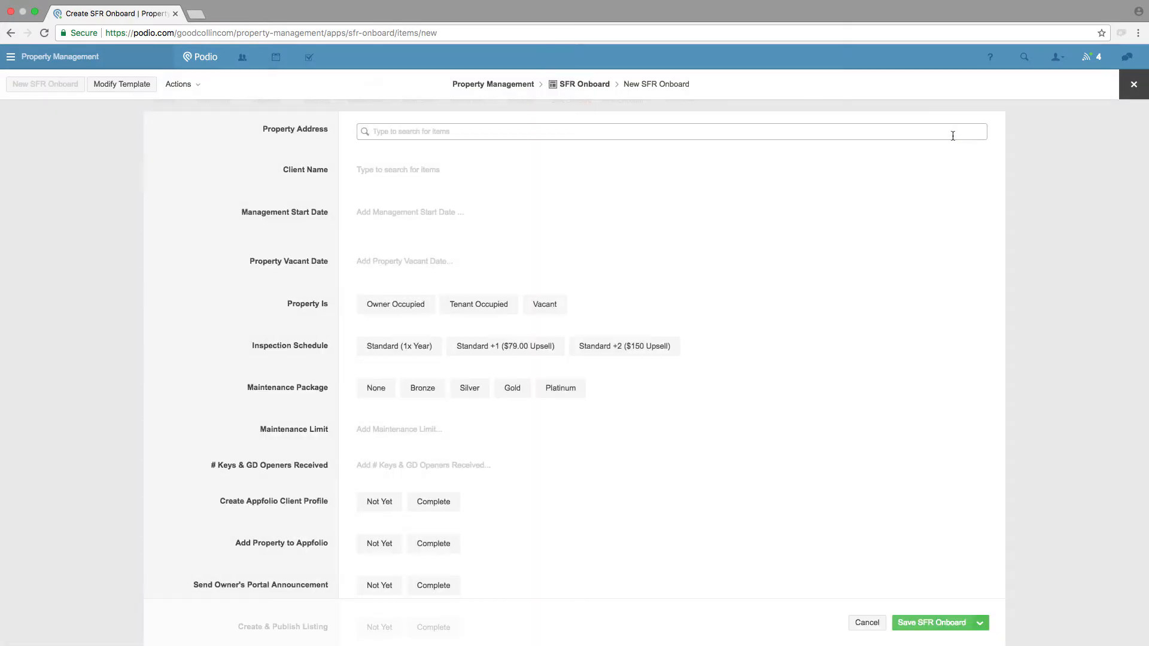
pyautogui.scroll(-3, 139, 188)
pyautogui.scroll(3, 139, 188)
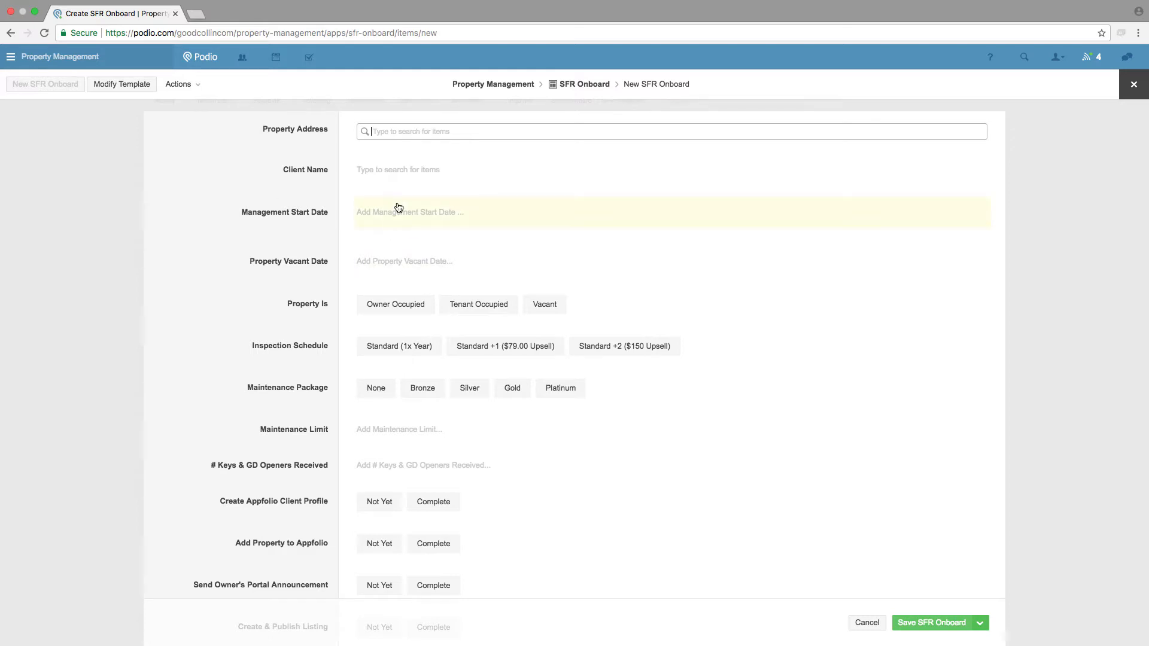
pyautogui.click(374, 221)
pyautogui.click(375, 287)
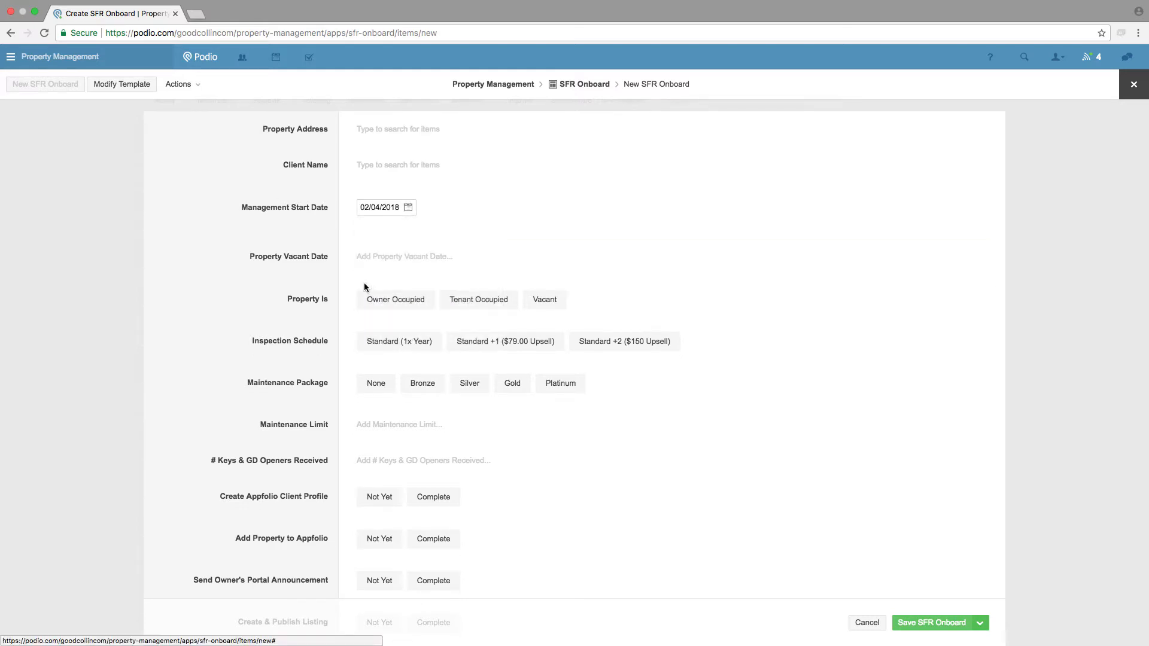
pyautogui.click(316, 236)
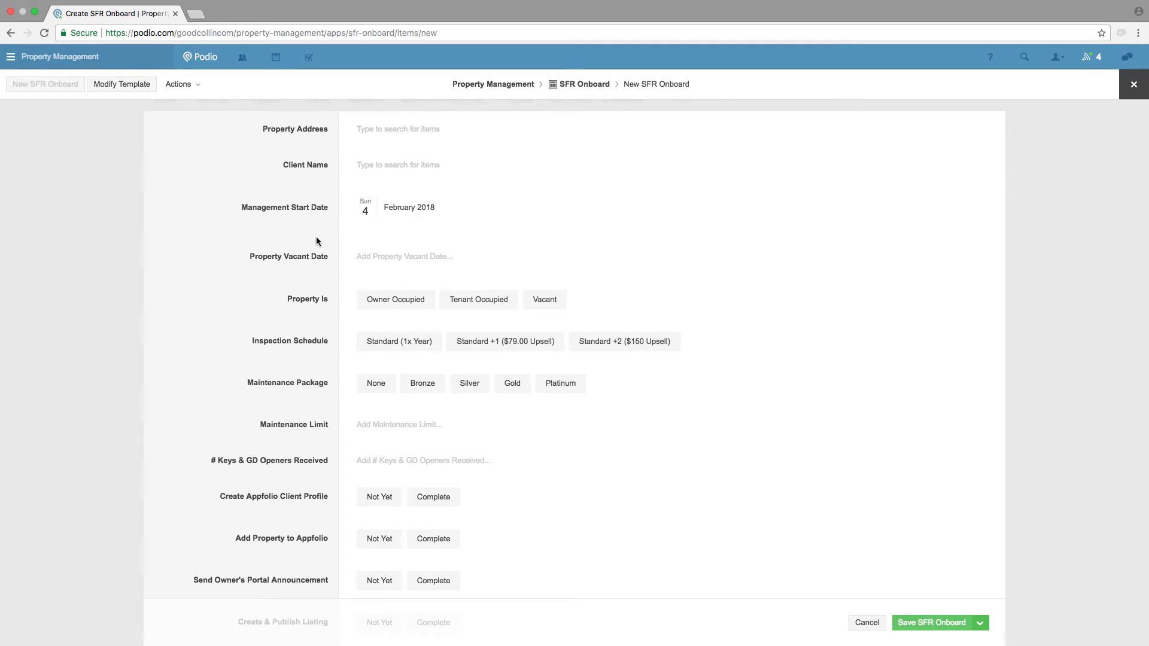
# Step: Set the Property Vacant Date to February 16, 2018 and mark the property as Owner Occupied
pyautogui.click(388, 258)
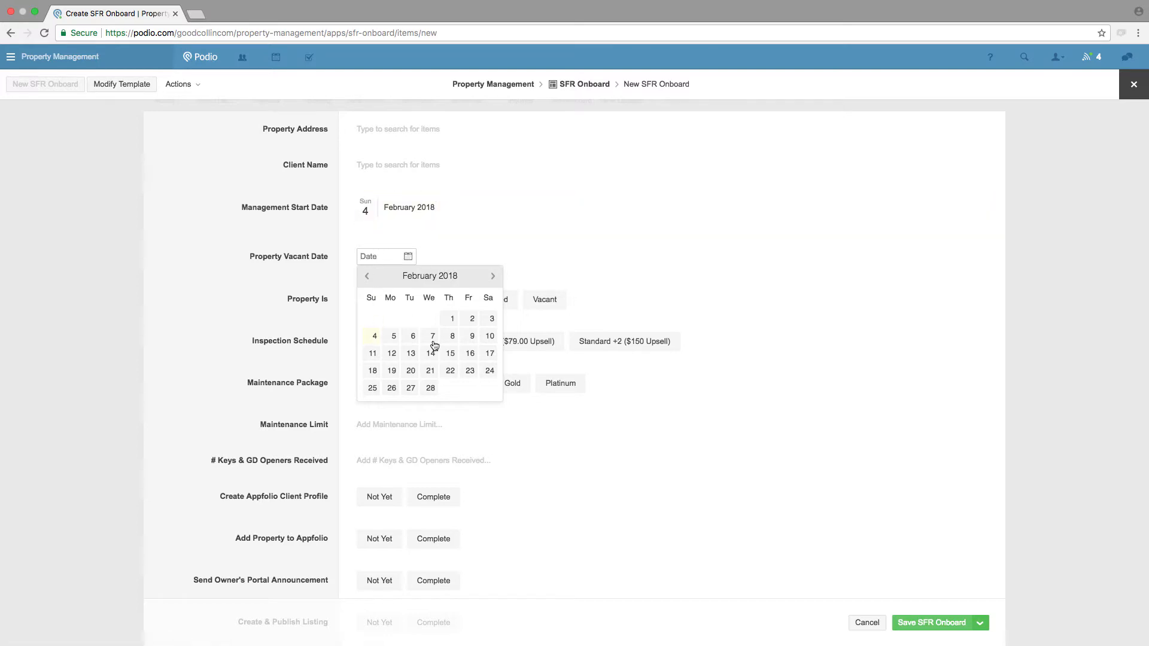
pyautogui.click(470, 355)
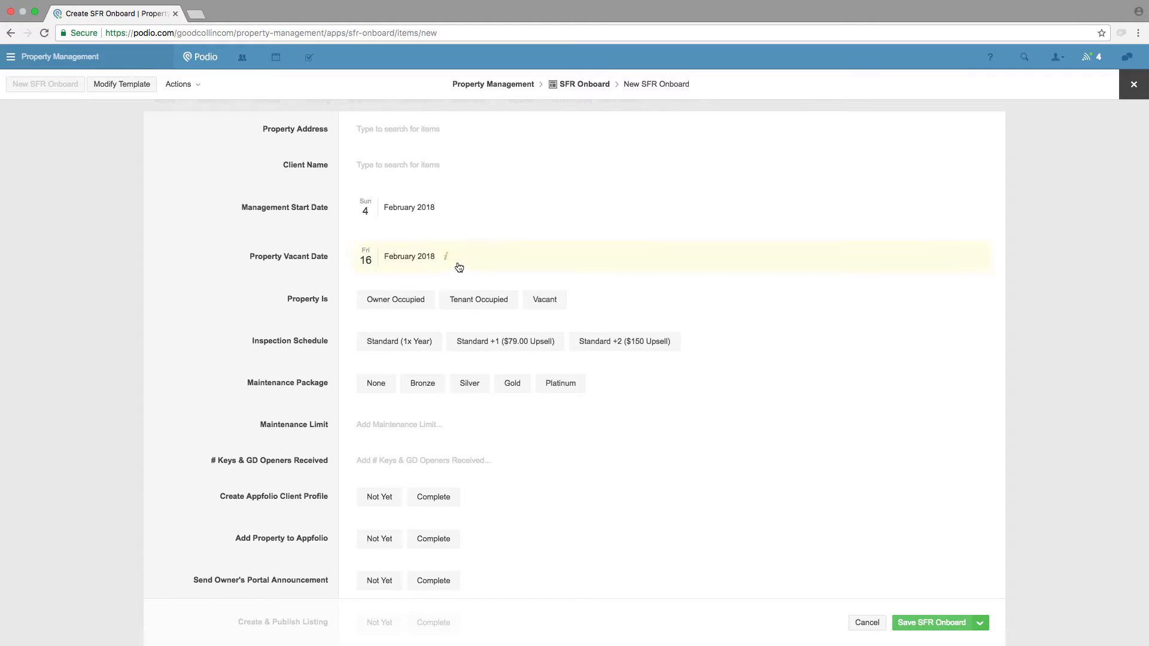
pyautogui.click(398, 307)
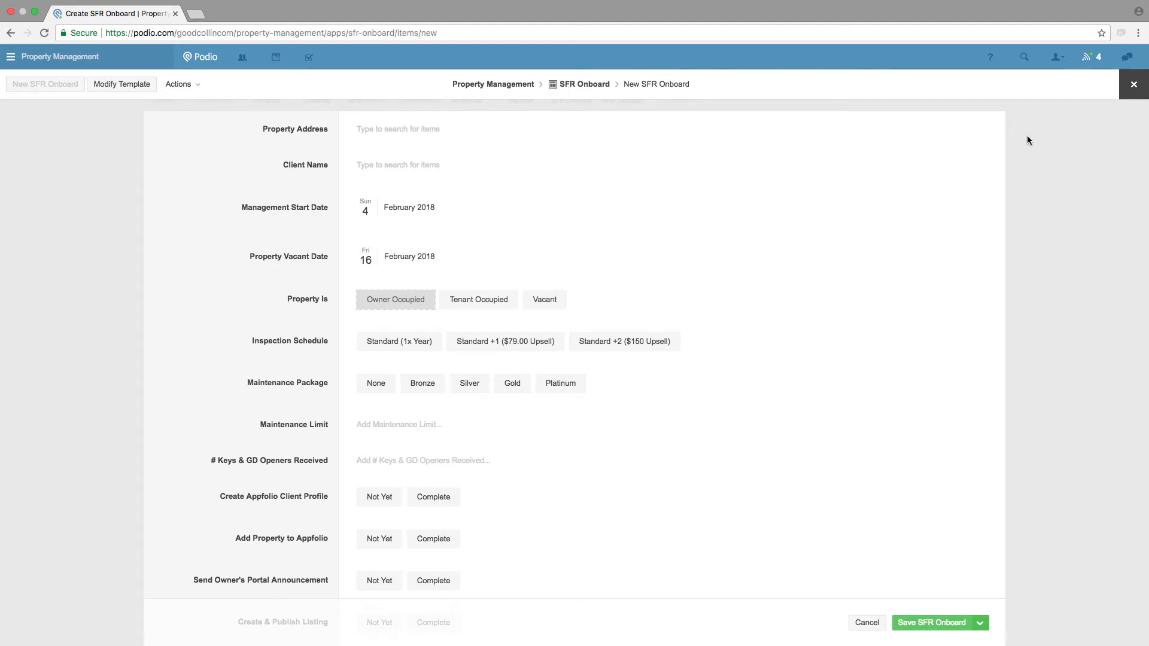
# Step: Choose Standard +1 ($79.00 Upsell) as the Inspection Schedule
pyautogui.click(412, 347)
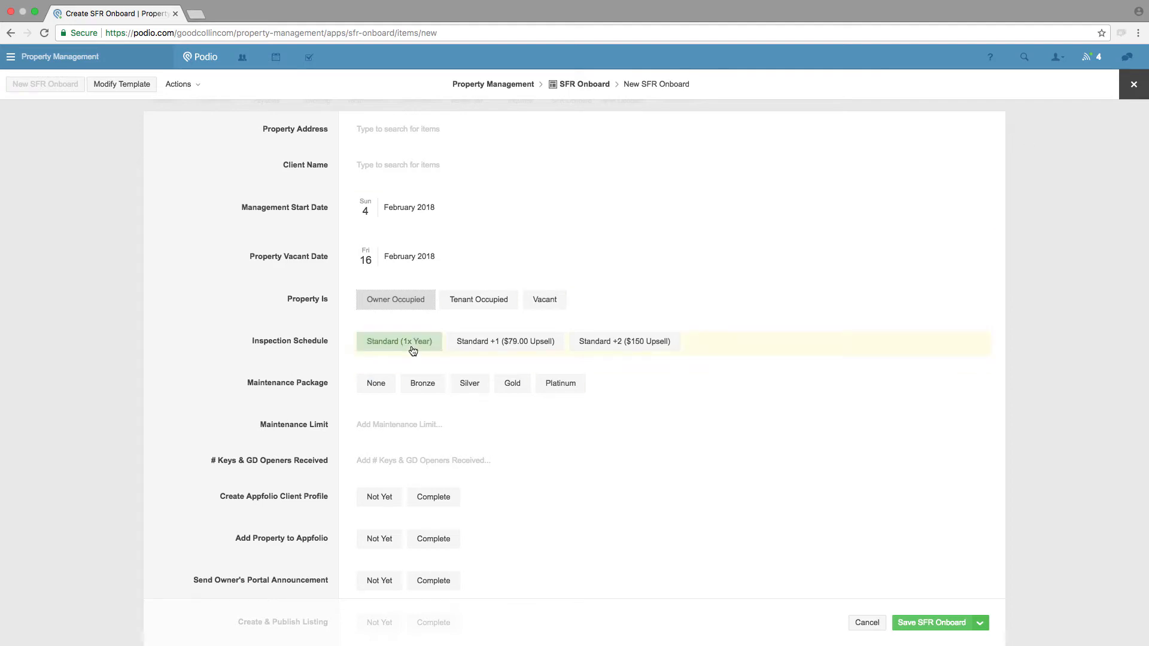
pyautogui.click(413, 350)
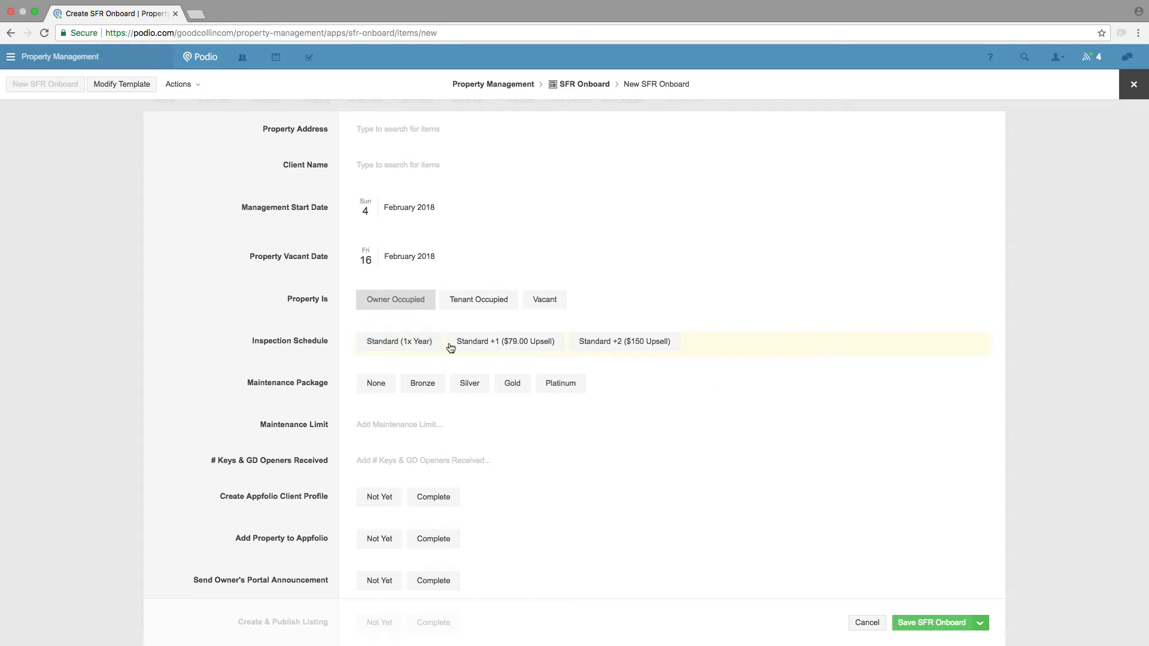
pyautogui.click(482, 348)
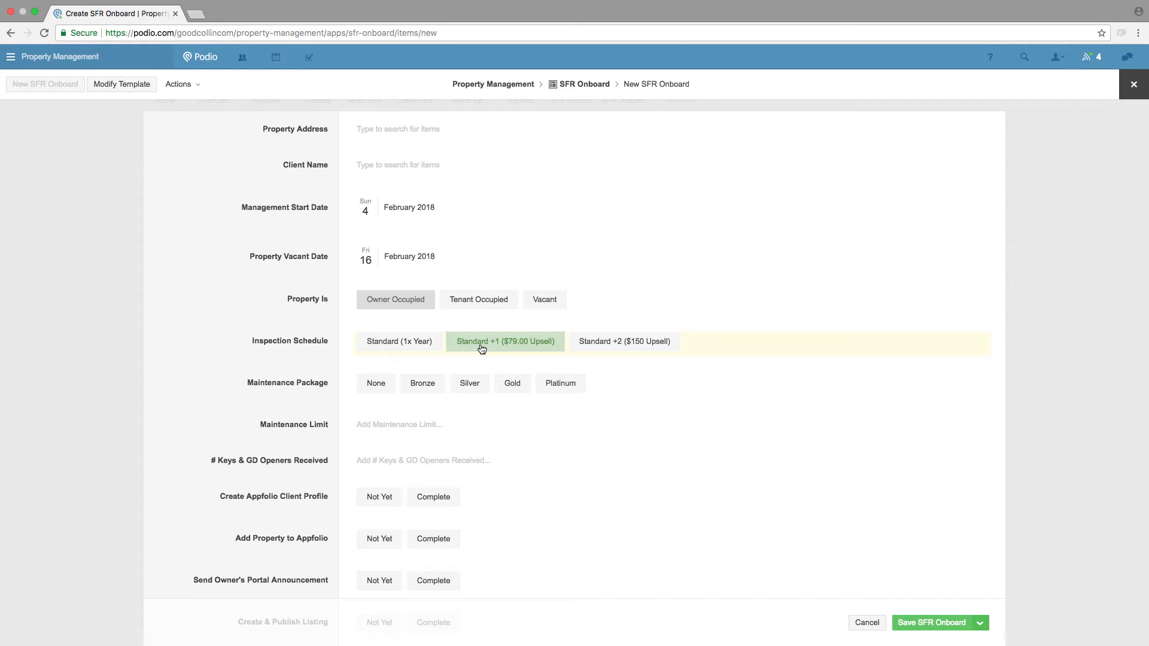
pyautogui.scroll(-1, 231, 337)
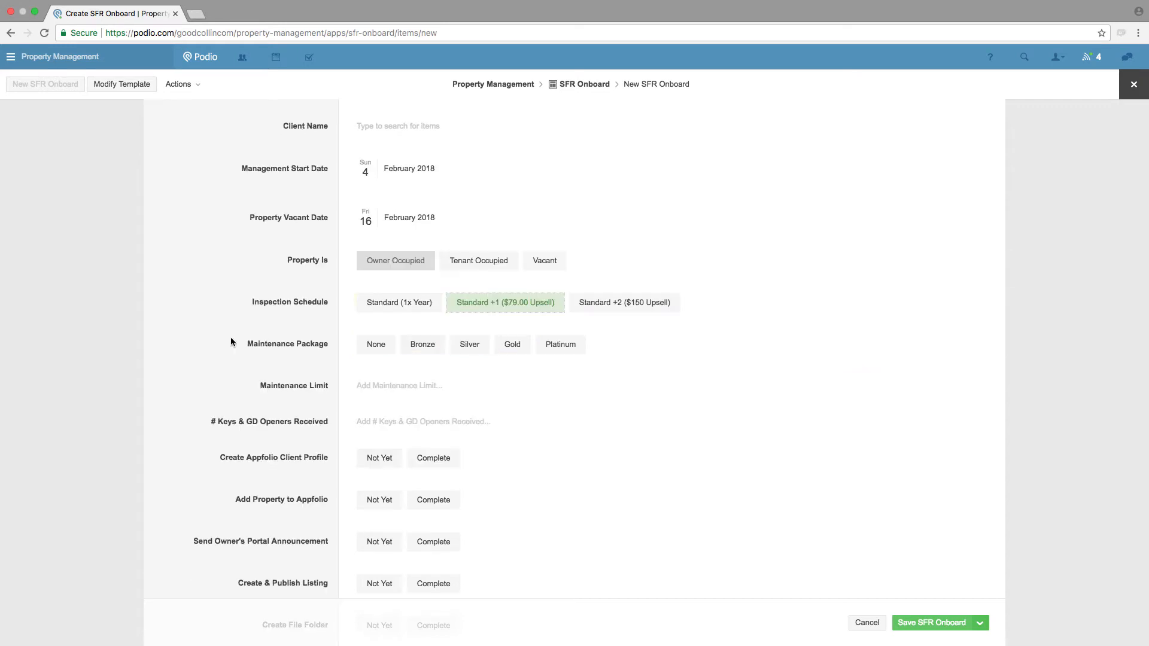
# Step: Set the Maintenance Limit to $300 and record 3 Keys, 2 Garage Door Openers as received
pyautogui.scroll(-2, 231, 339)
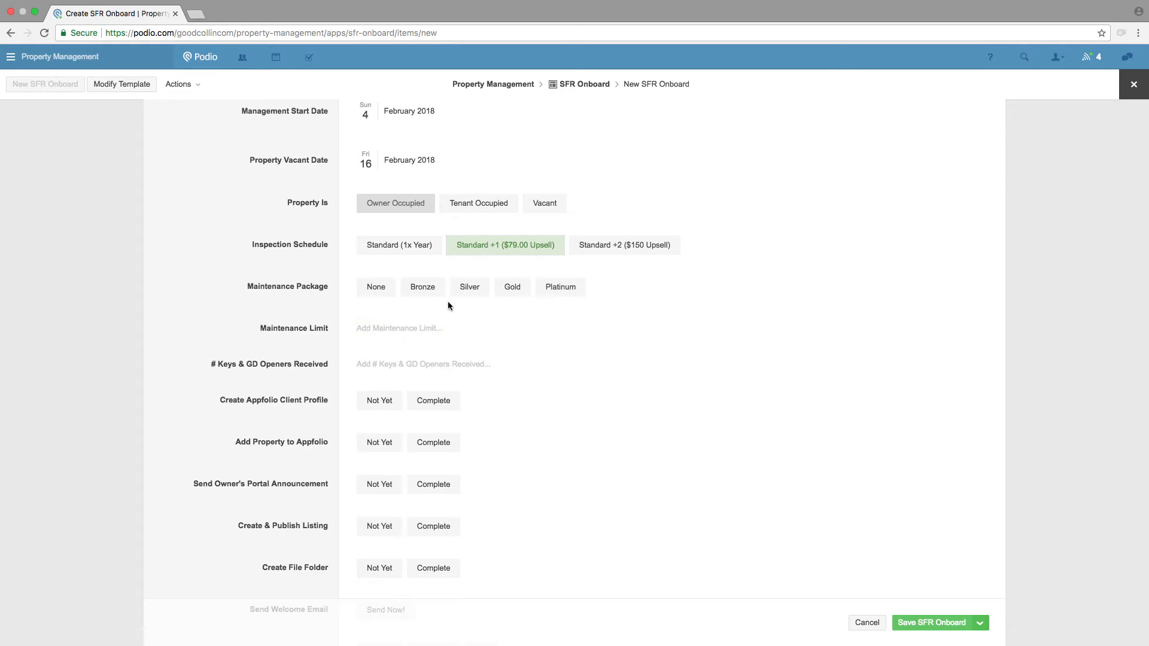
pyautogui.click(410, 292)
pyautogui.click(386, 326)
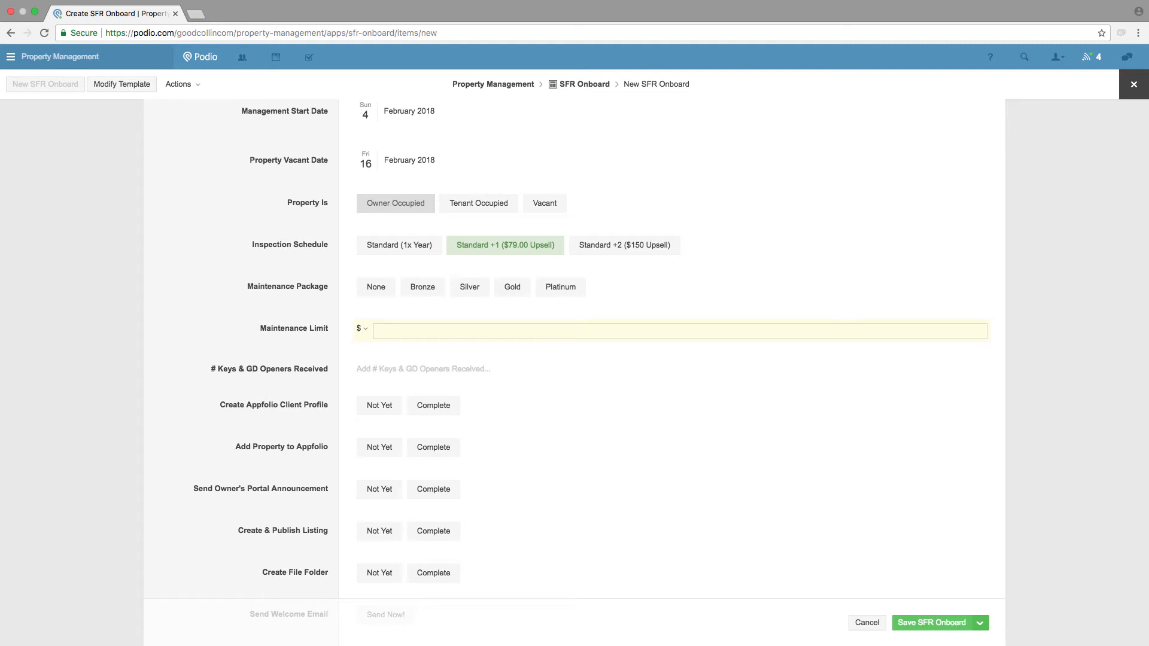
pyautogui.write('300')
pyautogui.click(295, 397)
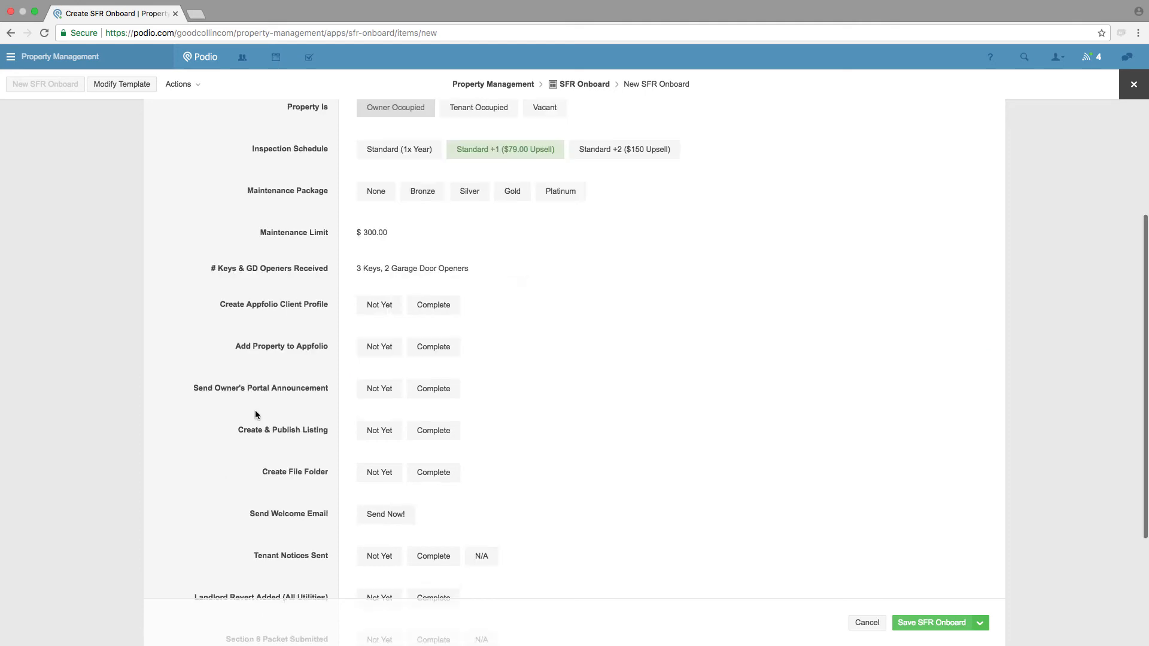
# Step: Mark the Appfolio client profile, Appfolio property, owner's portal announcement and Create & Publish Listing tasks as Complete
pyautogui.scroll(-3, 255, 411)
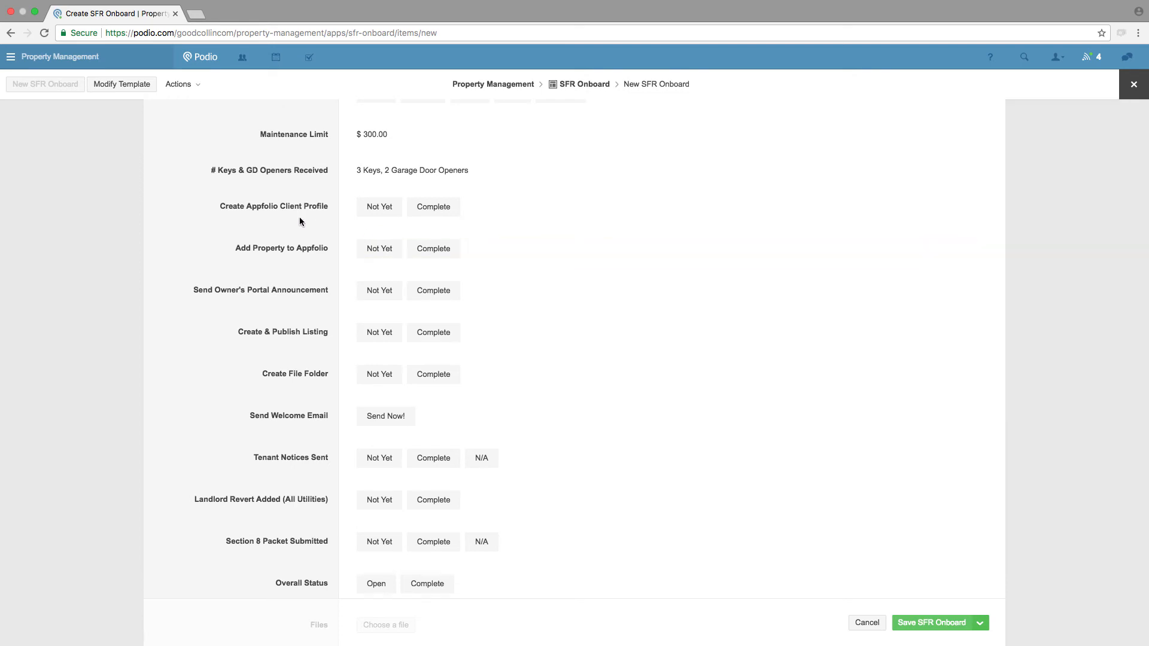
pyautogui.click(434, 207)
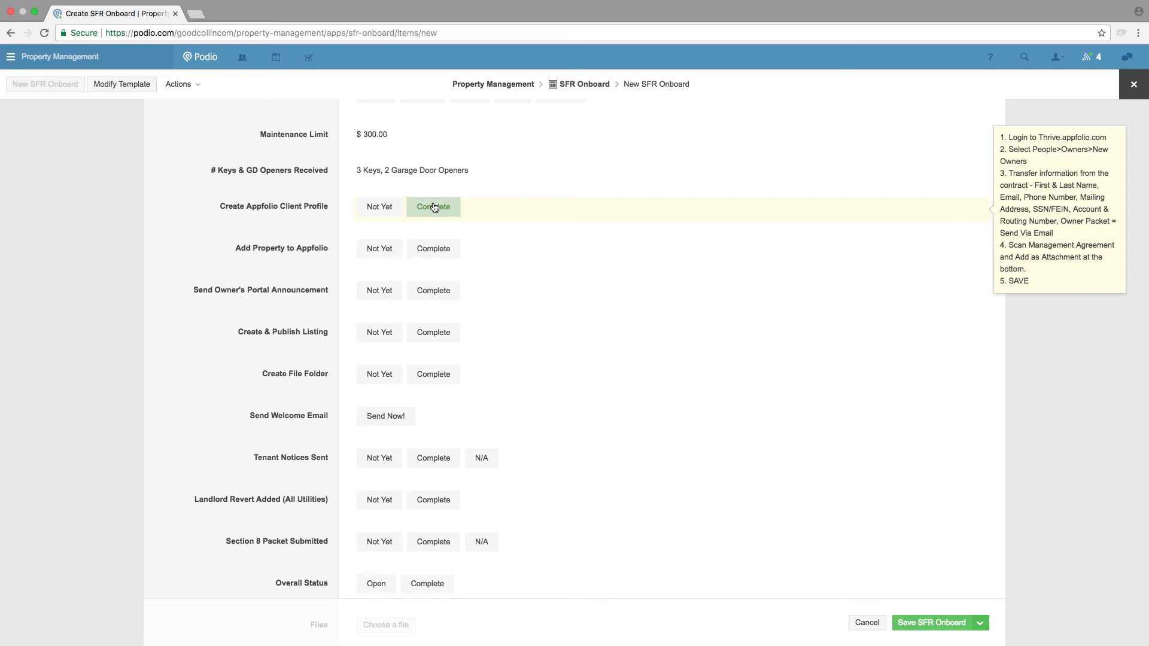
pyautogui.click(436, 250)
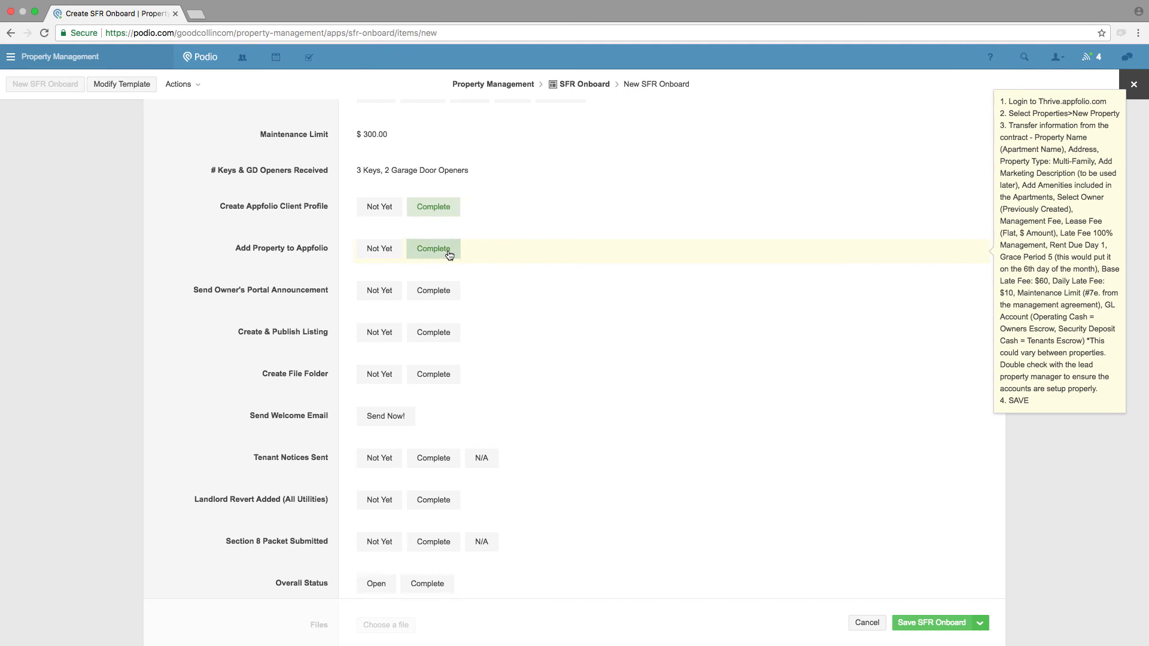
pyautogui.click(423, 298)
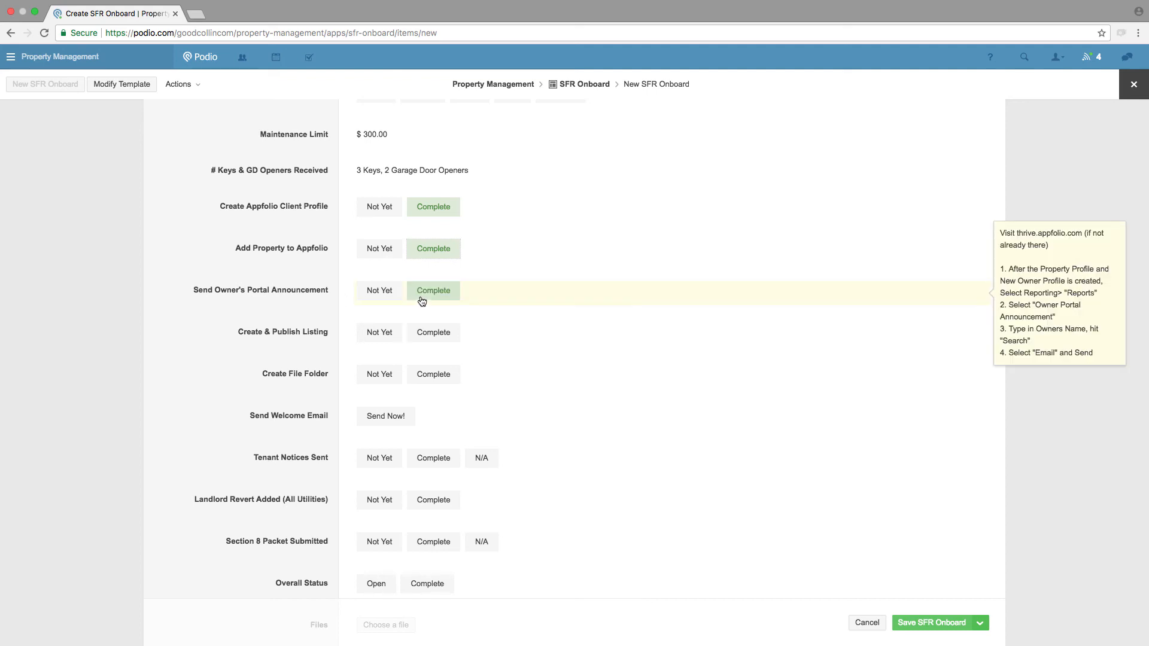
pyautogui.click(434, 333)
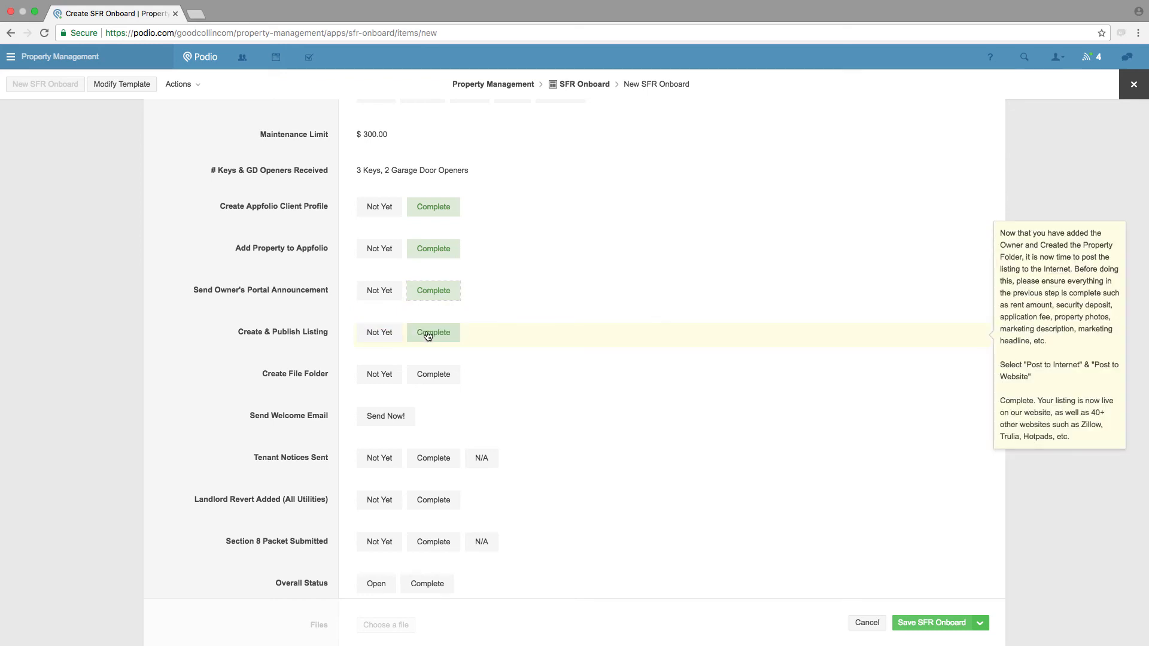
# Step: Mark Create File Folder as Complete and set Send Welcome Email to Send Now!
pyautogui.click(435, 385)
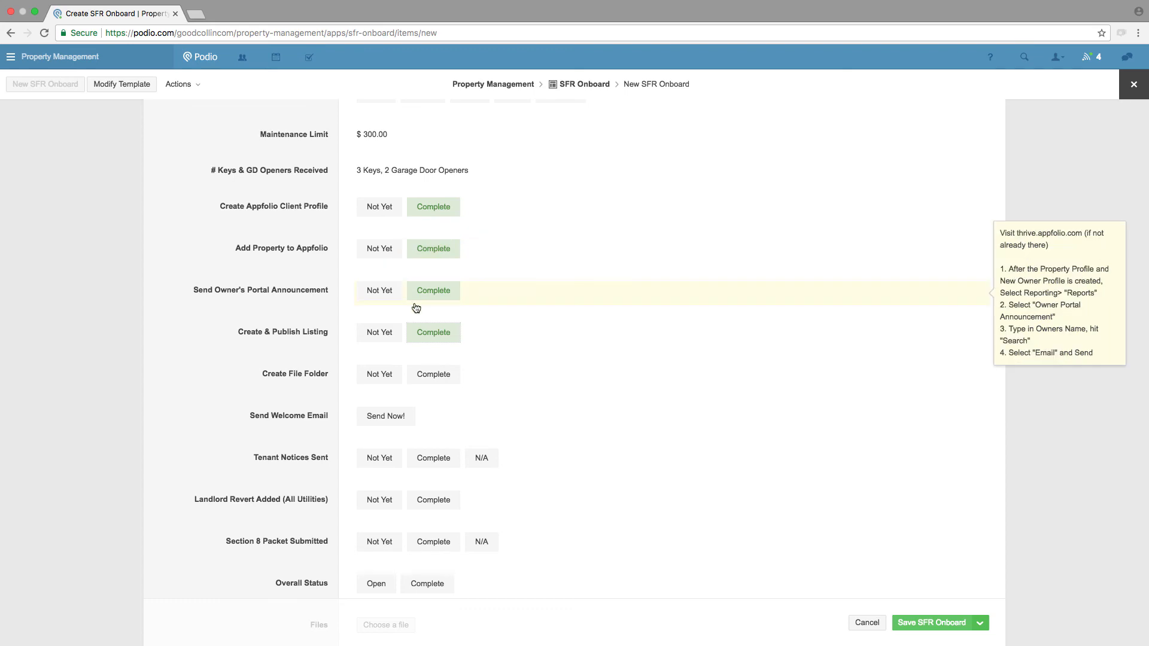
pyautogui.scroll(-2, 429, 263)
pyautogui.scroll(5, 429, 263)
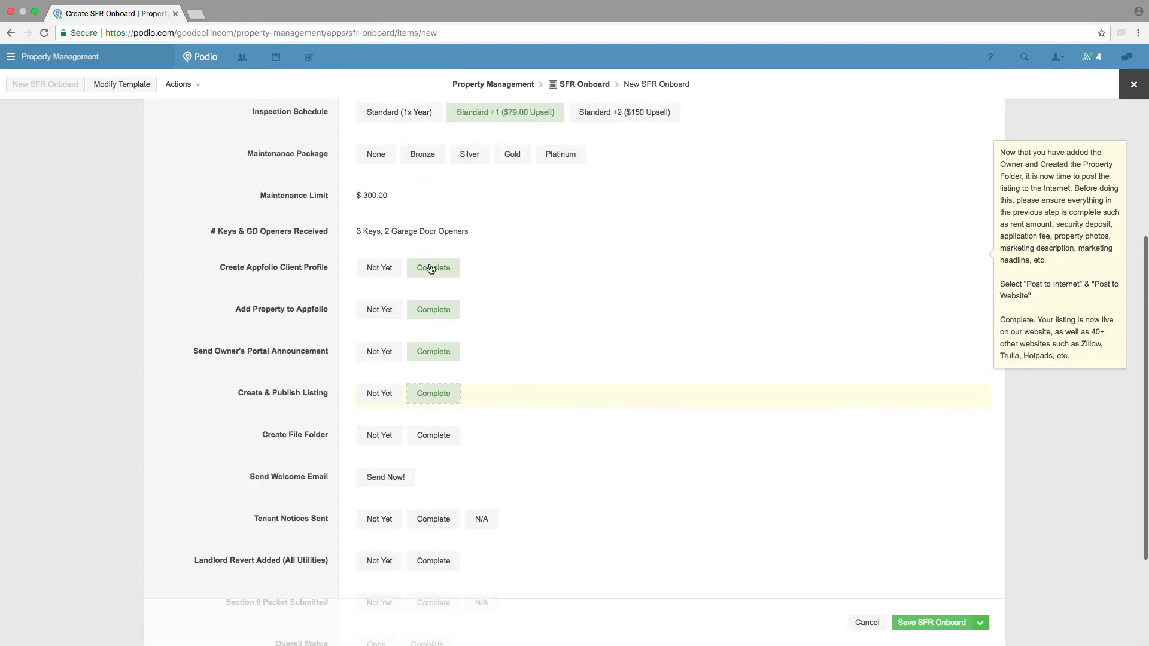
pyautogui.scroll(1, 430, 266)
pyautogui.scroll(-5, 431, 264)
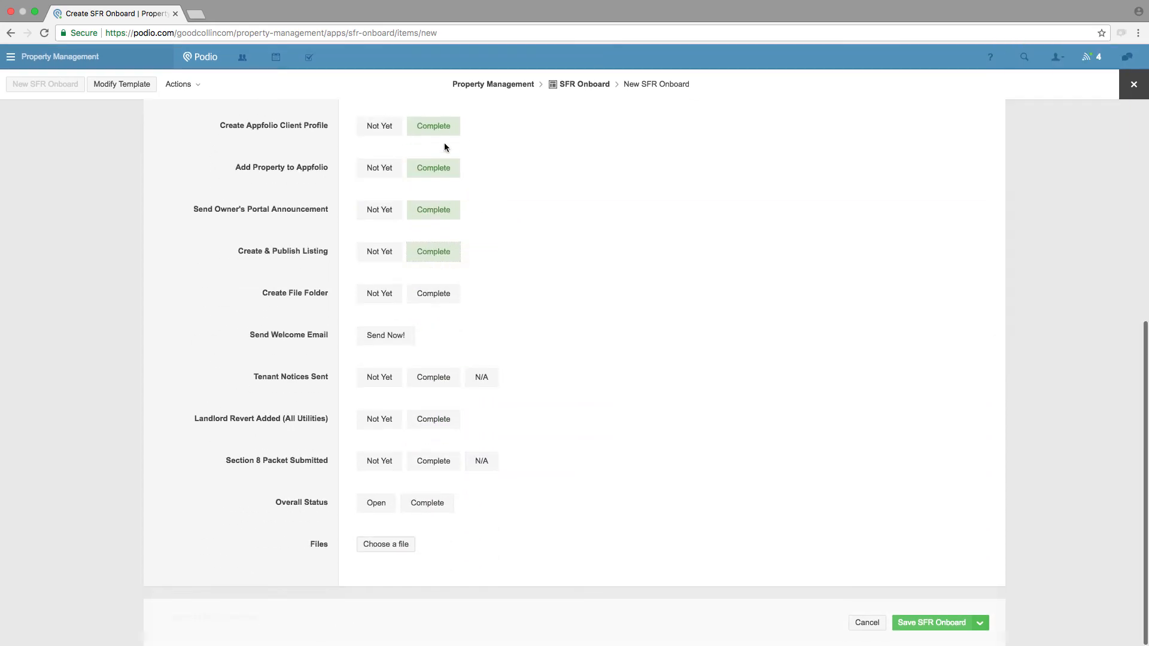
pyautogui.scroll(1, 359, 155)
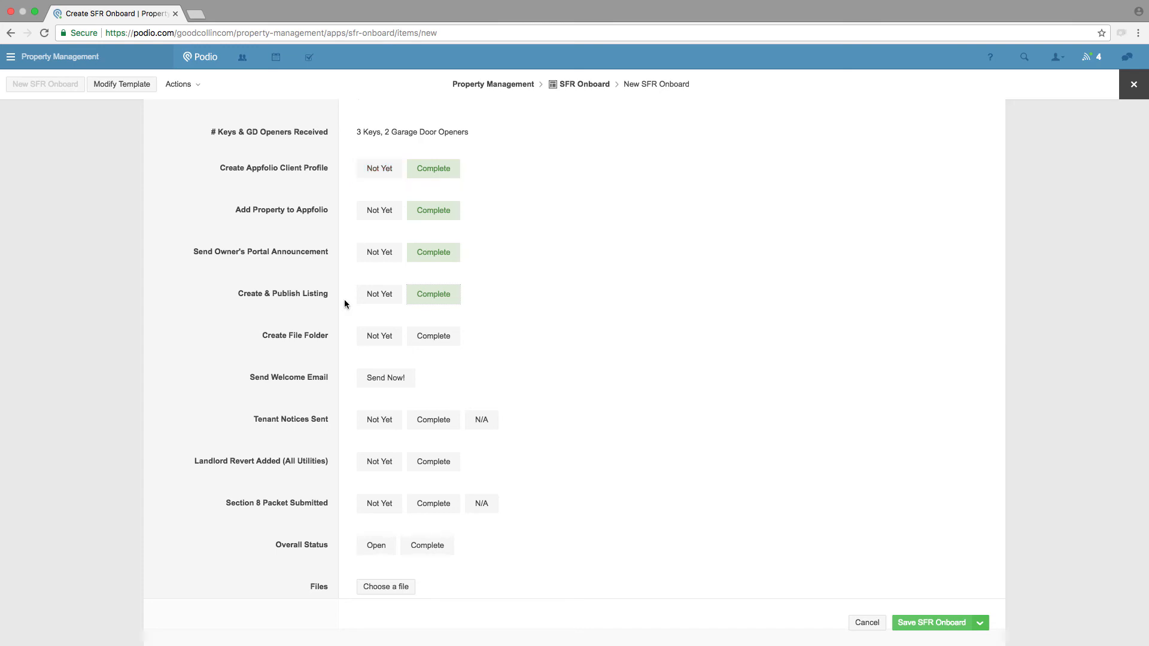
pyautogui.click(432, 340)
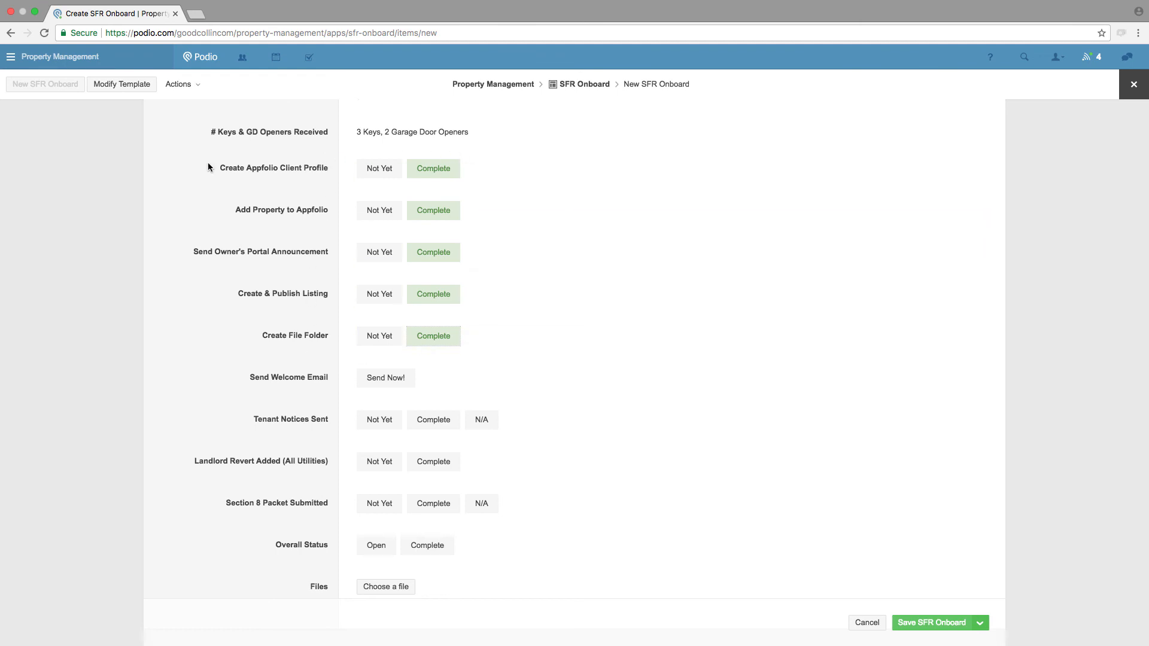
pyautogui.click(387, 383)
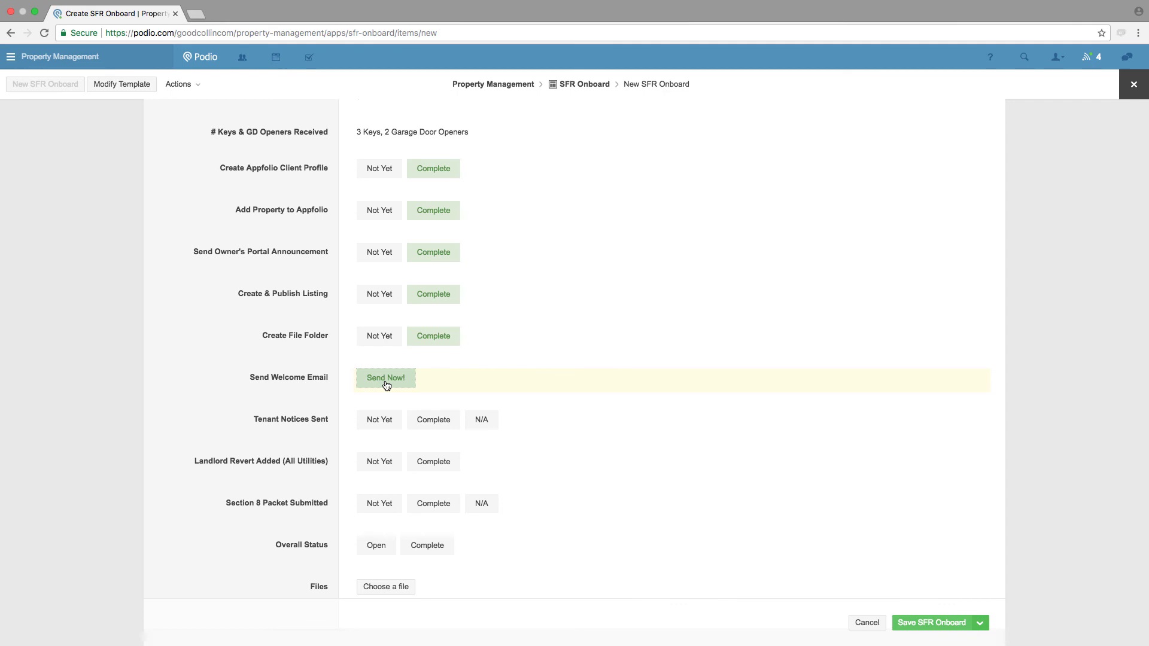
# Step: Mark Tenant Notices Sent and Landlord Revert Added as Complete, and Section 8 Packet Submitted as N/A
pyautogui.scroll(1, 386, 386)
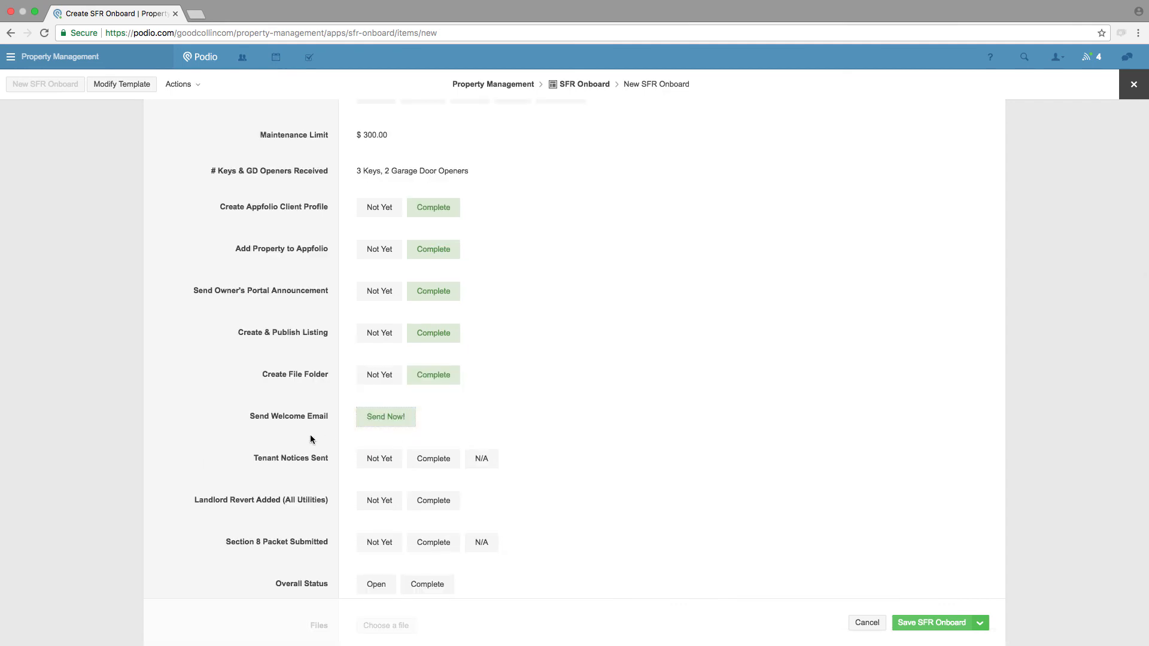
pyautogui.scroll(-1, 267, 442)
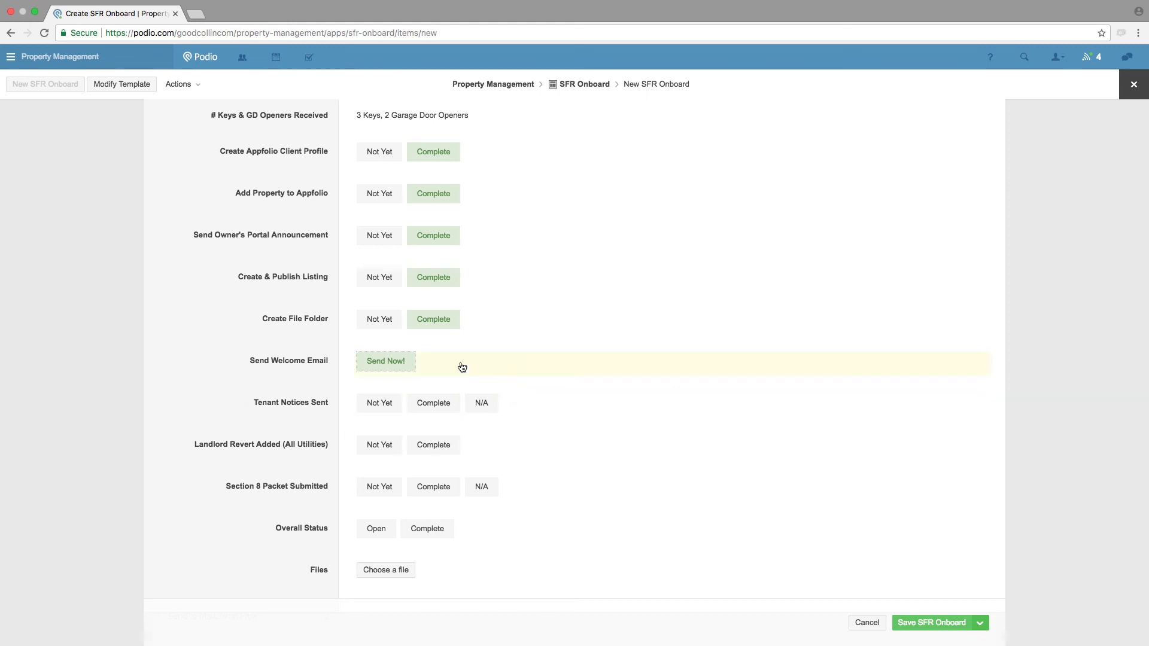
pyautogui.click(433, 405)
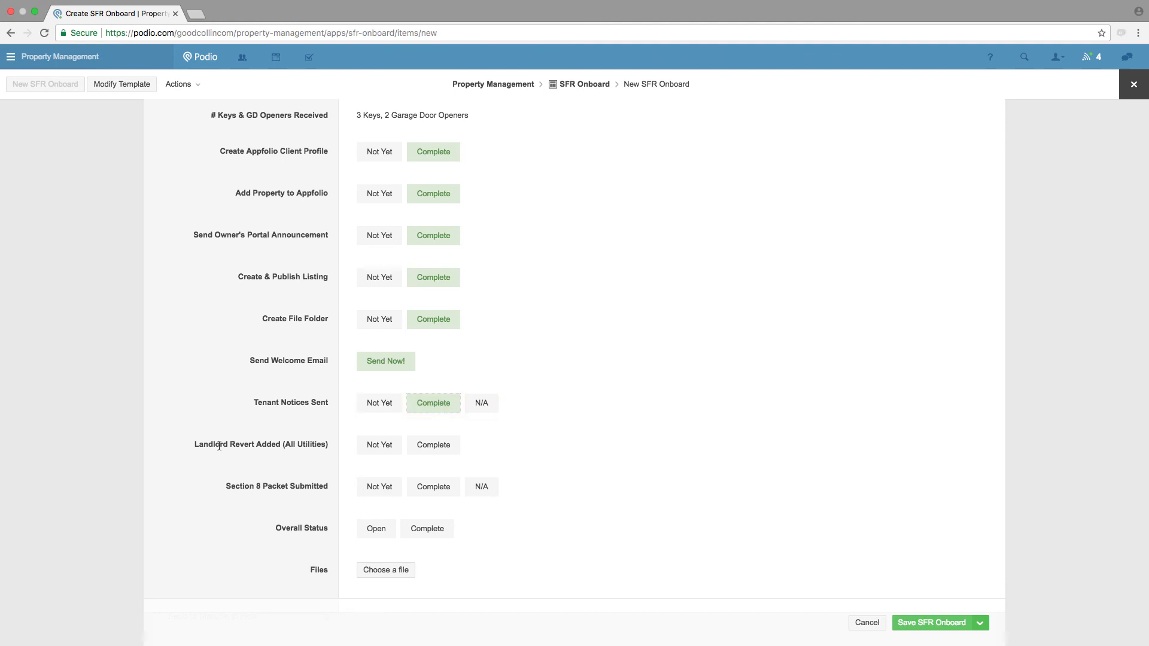
pyautogui.click(427, 447)
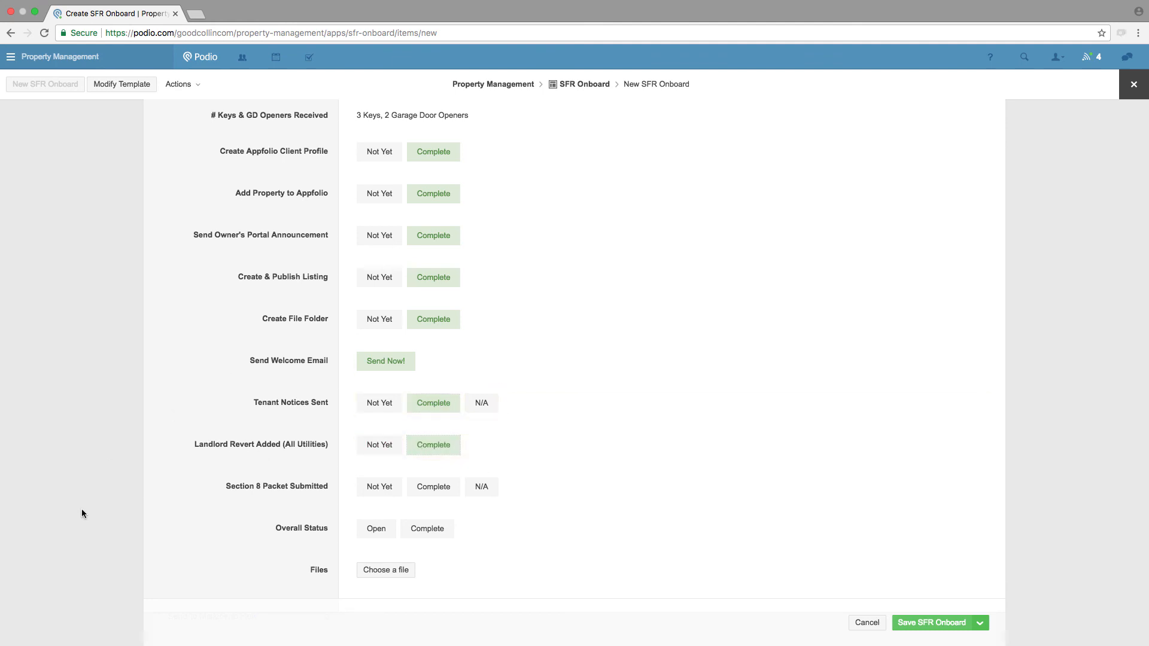
pyautogui.click(473, 495)
pyautogui.scroll(4, 413, 529)
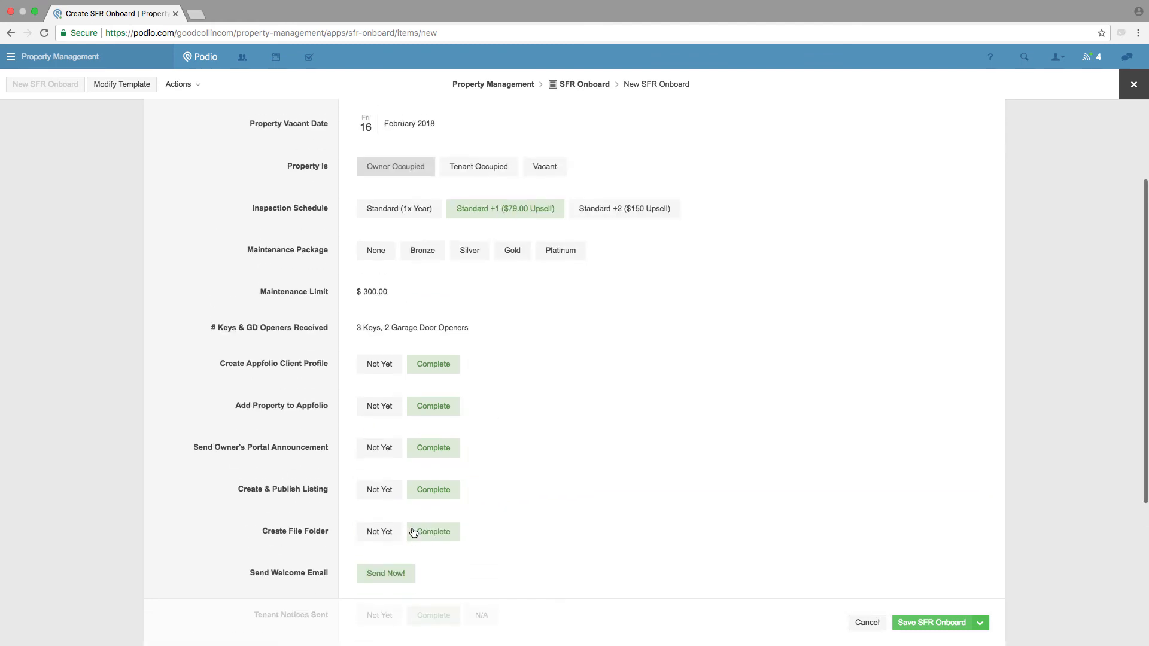
pyautogui.scroll(2, 413, 533)
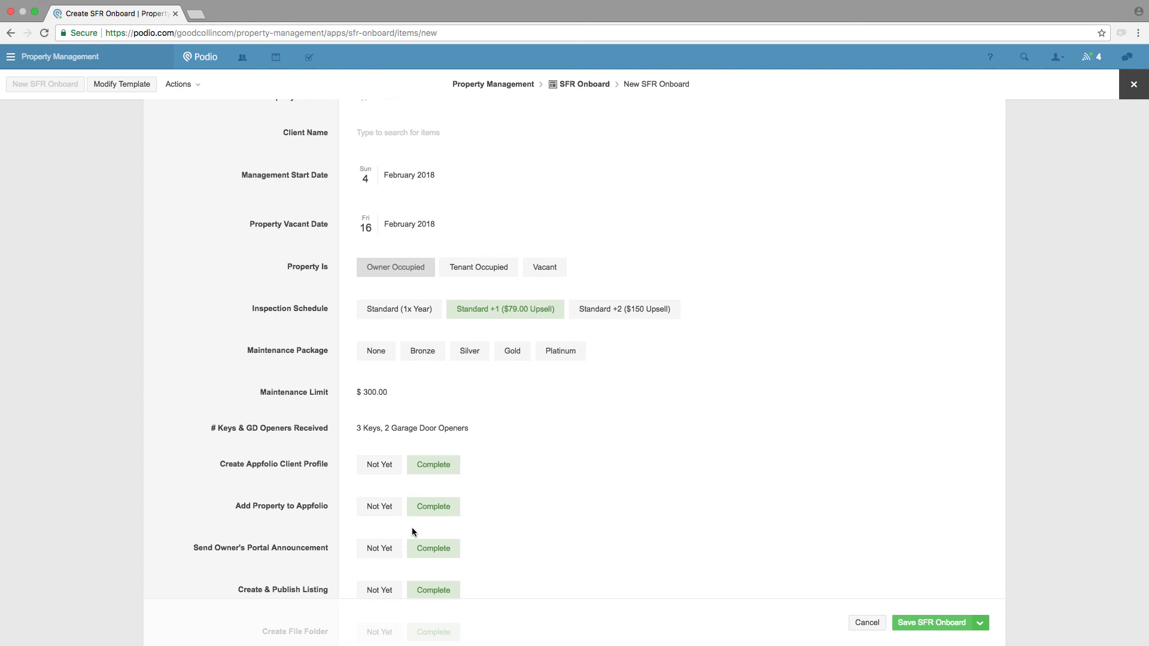
pyautogui.scroll(-4, 412, 529)
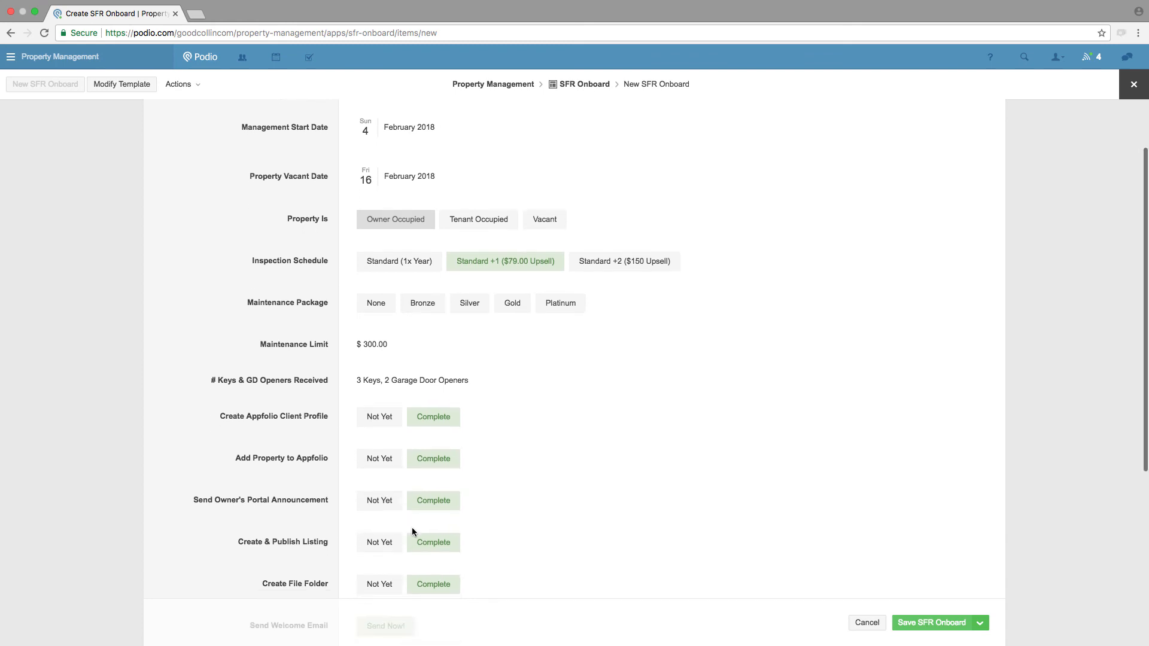